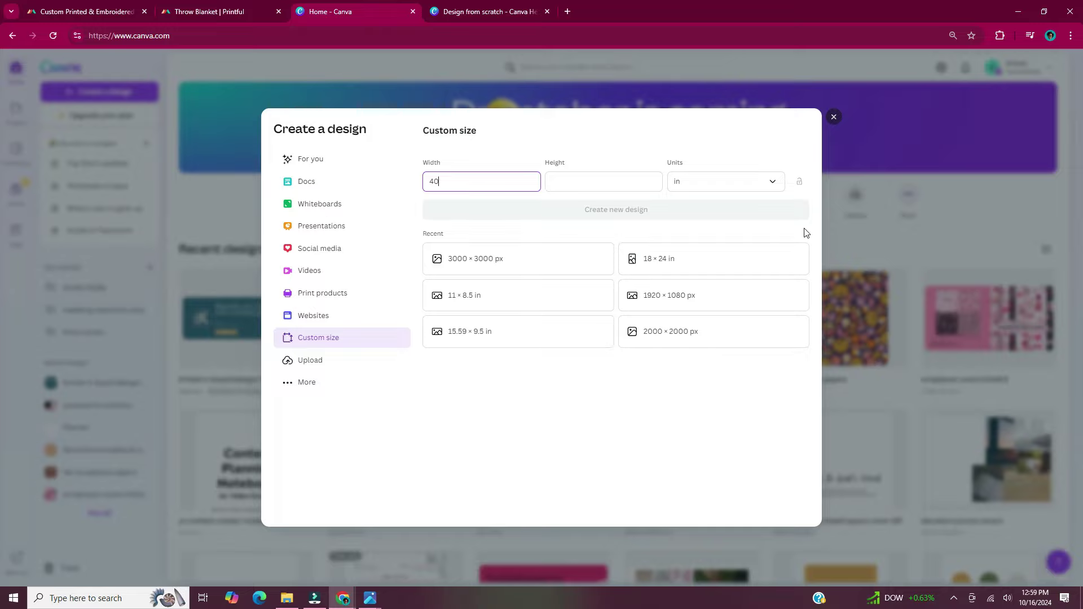
Create a new custom-size design measuring 40 × 40 in.
text(40)
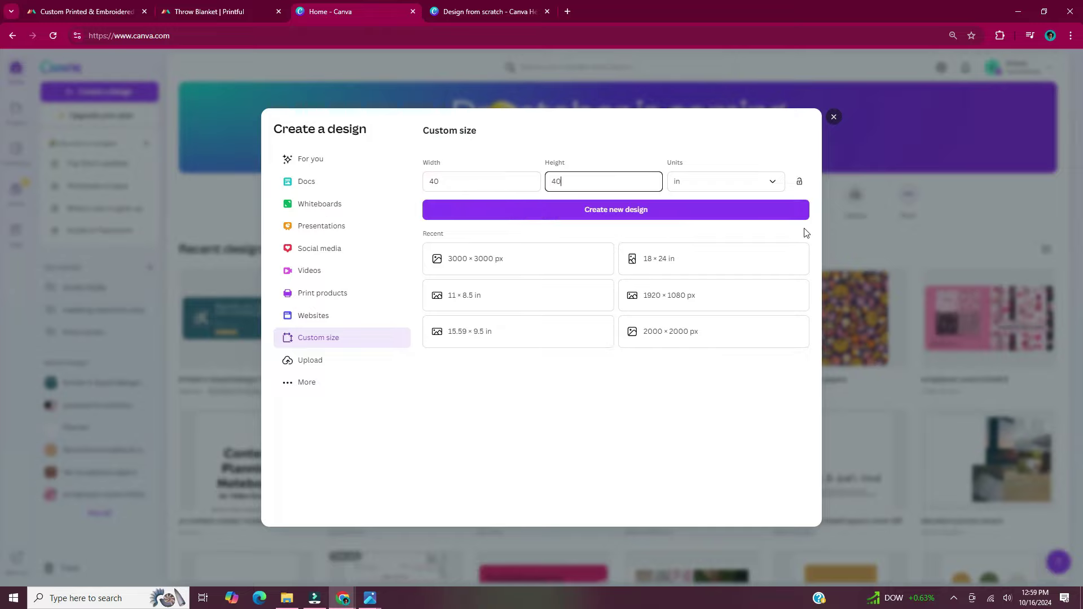
click(736, 218)
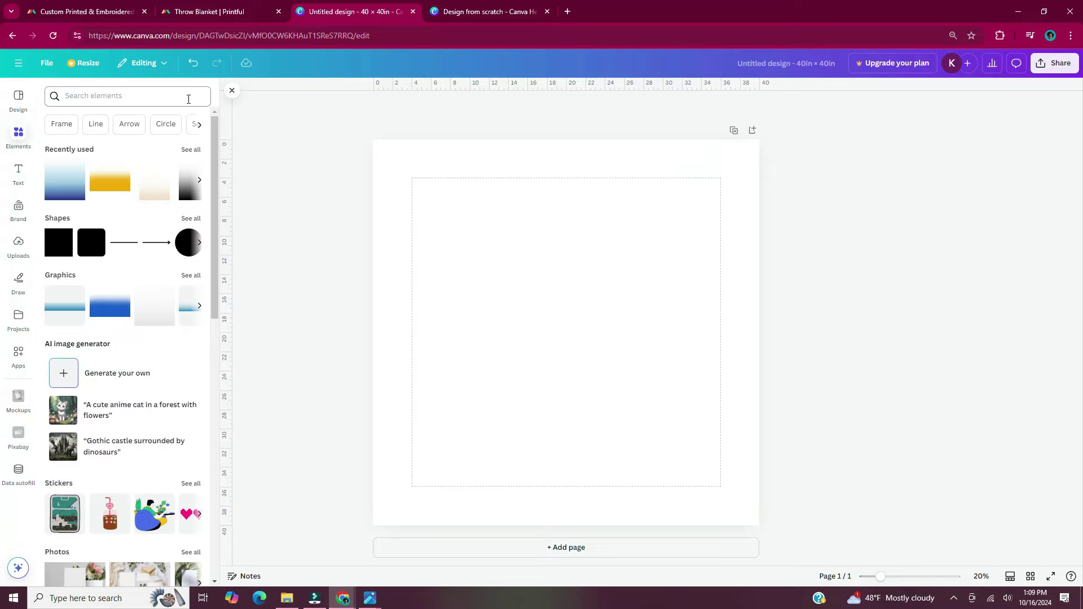
Search the elements for "holiday" and show all matching graphics.
click(188, 99)
text(holiday)
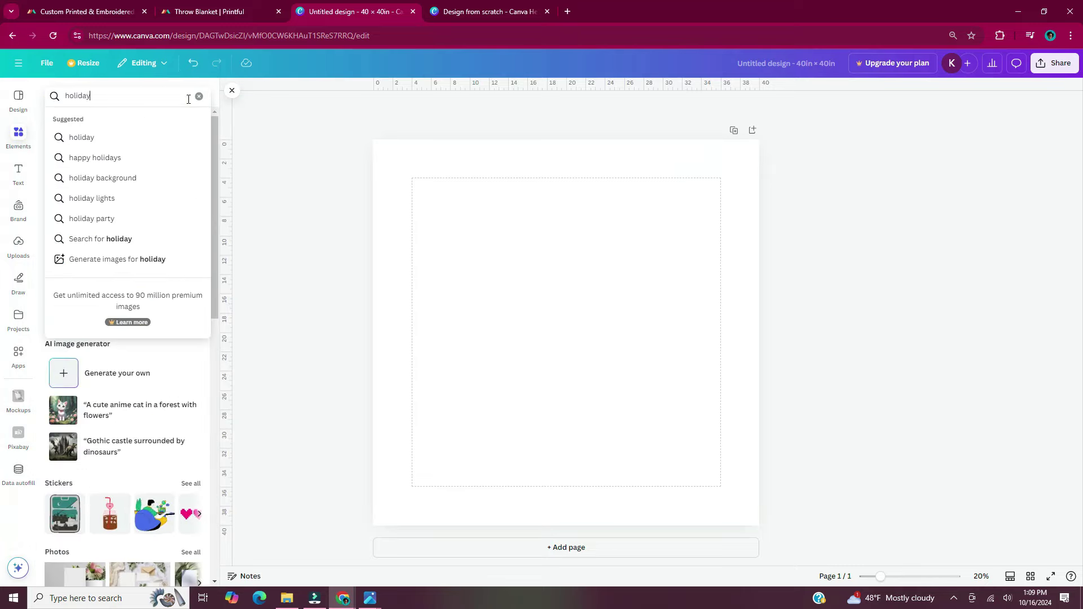
key(Return)
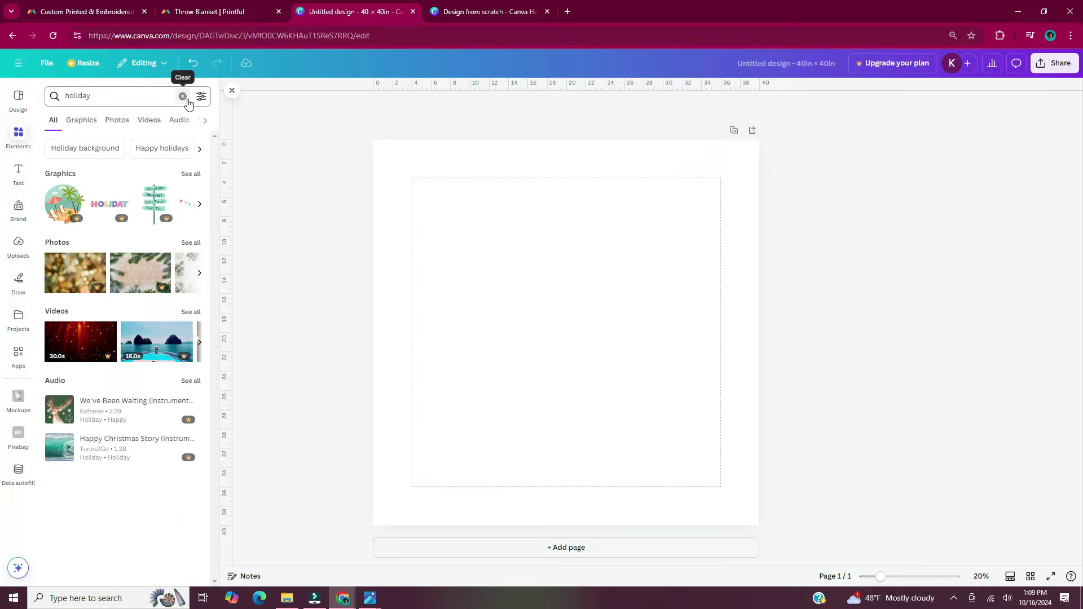
click(190, 174)
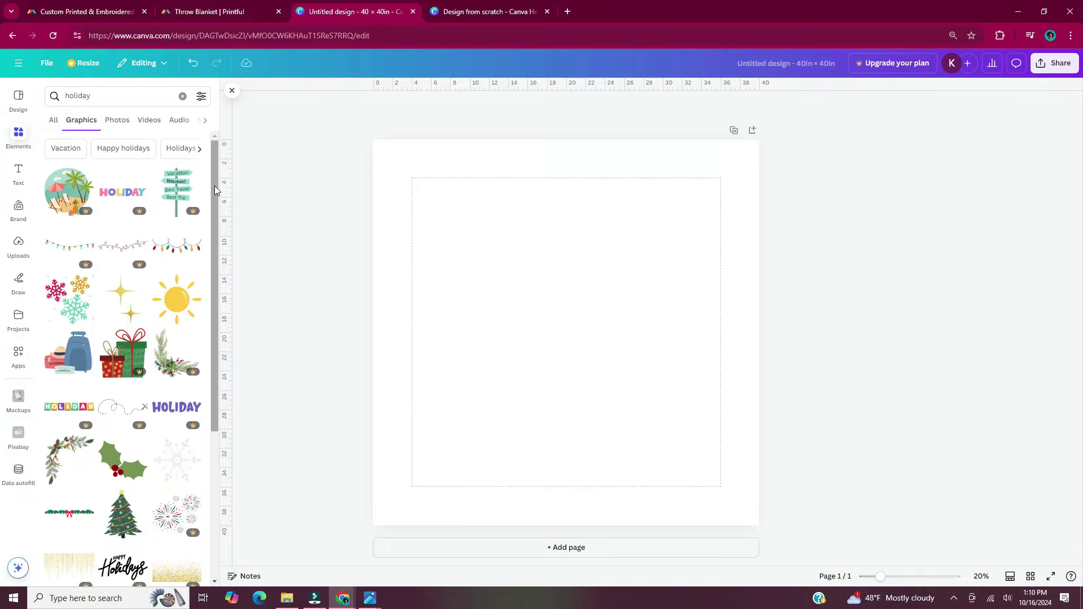
Add holiday graphics to the page and place the cream-and-teal snowflake in the page's upper-left area.
scroll(214, 186, down, 20)
click(186, 331)
scroll(186, 332, down, 10)
click(178, 420)
drag(566, 332, 479, 254)
Add more holiday graphics, placing the red line-art Christmas icons in the page's upper-right area.
scroll(212, 345, down, 4)
click(69, 329)
scroll(217, 363, down, 5)
scroll(217, 363, down, 20)
click(178, 305)
drag(566, 332, 659, 243)
scroll(207, 329, down, 10)
click(69, 403)
scroll(205, 386, down, 10)
Replace the graphics search with "Christmas".
click(201, 95)
click(182, 96)
text(Christmas)
key(Return)
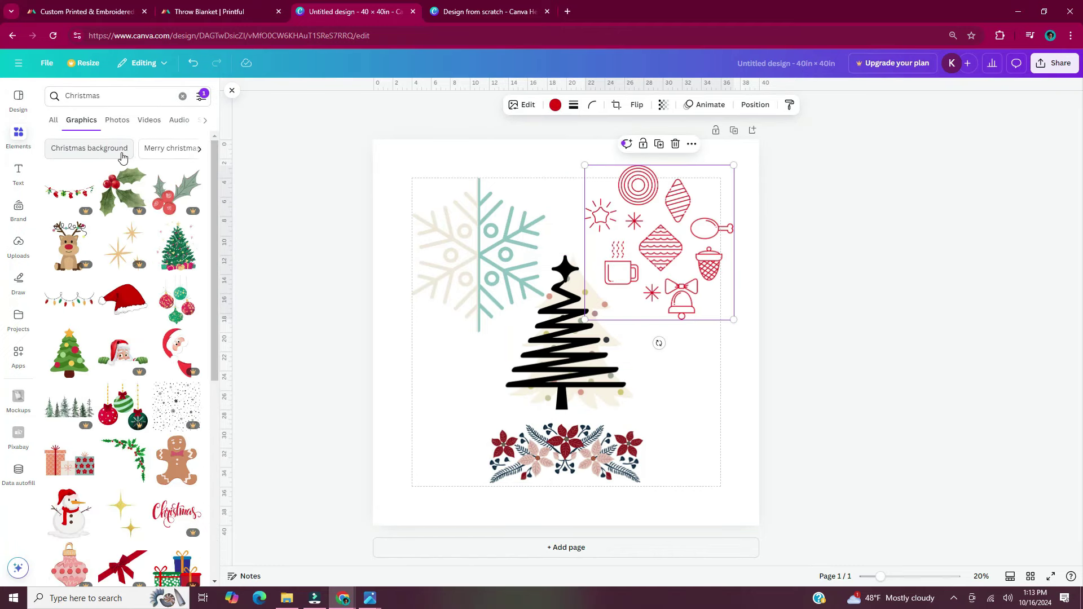
Add the light-blue snowflake and the multicolored dots graphic, moving the dots to the page's lower-right area.
scroll(113, 282, down, 5)
click(68, 353)
scroll(205, 383, down, 10)
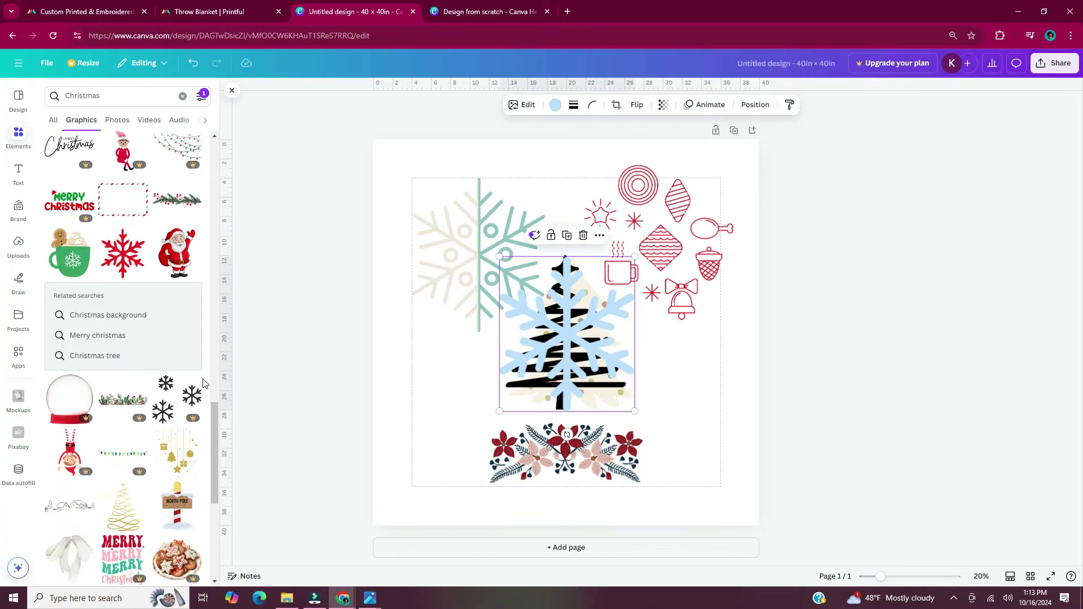
scroll(204, 384, down, 10)
click(179, 282)
drag(567, 333, 663, 383)
Browse the related recommendations, and add the green-and-red snowflake and the blue striped bauble to the page.
click(193, 312)
scroll(205, 322, down, 11)
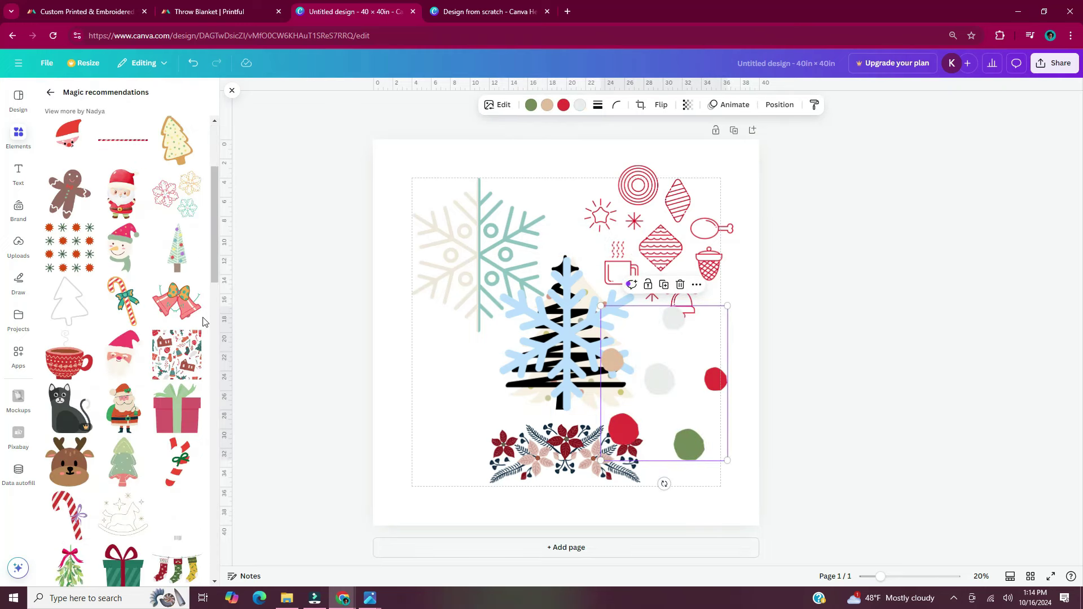
scroll(204, 322, down, 10)
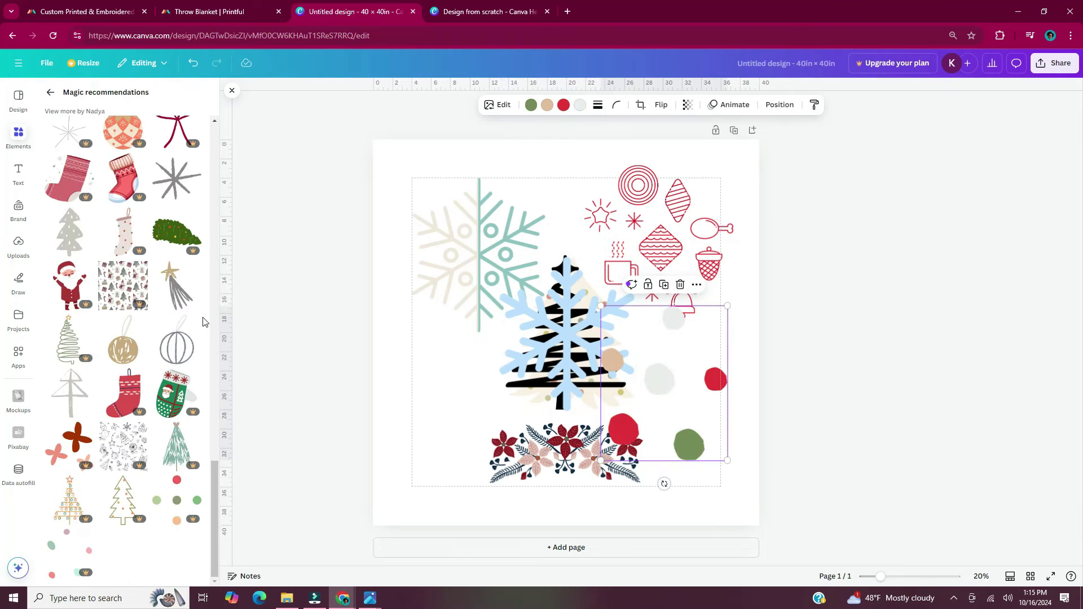
scroll(204, 359, up, 20)
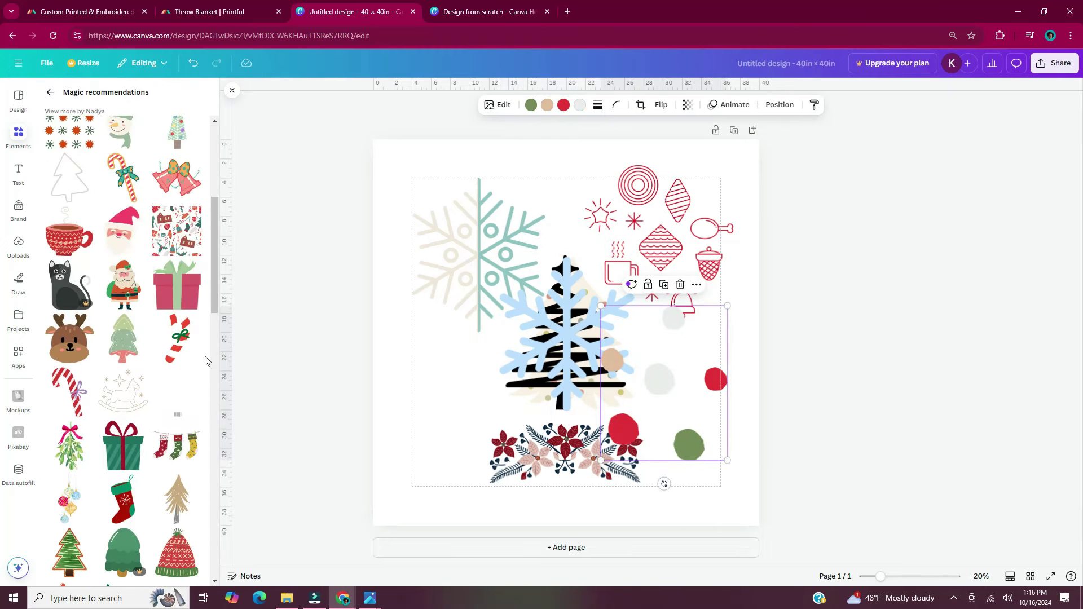
click(50, 92)
scroll(206, 345, down, 10)
scroll(206, 346, down, 10)
click(178, 305)
click(182, 239)
scroll(211, 259, down, 9)
click(122, 512)
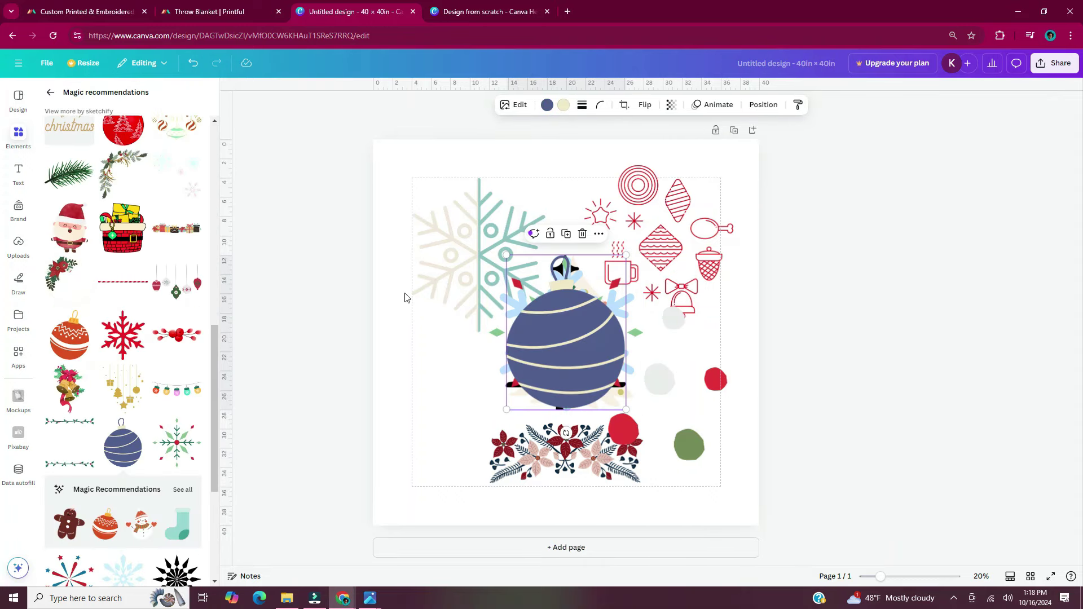
Browse further Christmas graphics and recommendations, and add the red-and-pink "JOY" lettering to the page.
scroll(211, 364, down, 7)
click(177, 435)
click(182, 483)
scroll(183, 445, down, 10)
click(50, 92)
click(194, 420)
click(257, 531)
click(49, 92)
scroll(207, 395, down, 20)
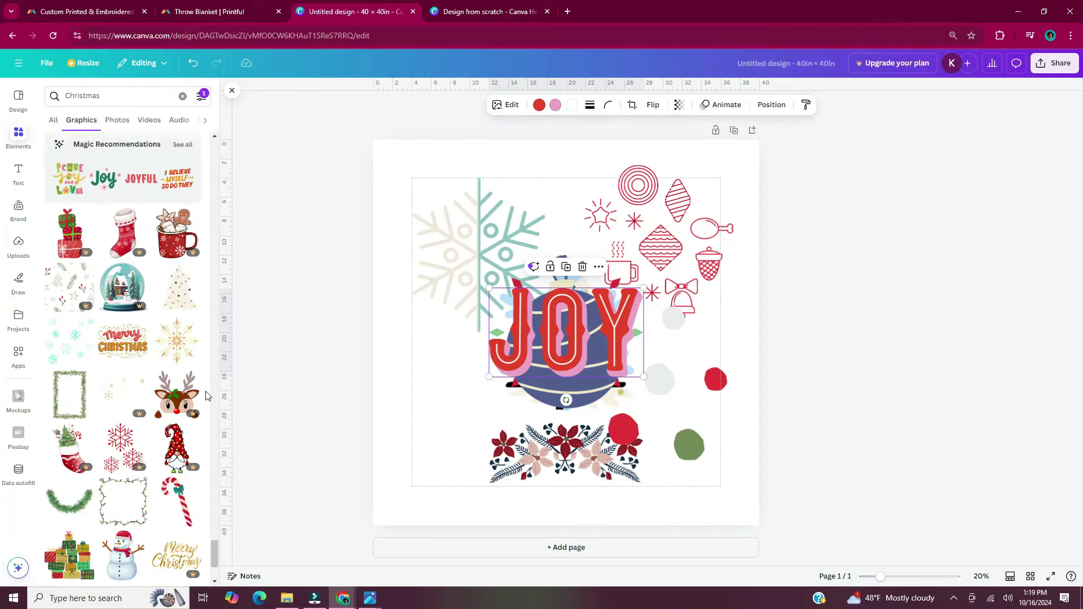
scroll(206, 395, down, 6)
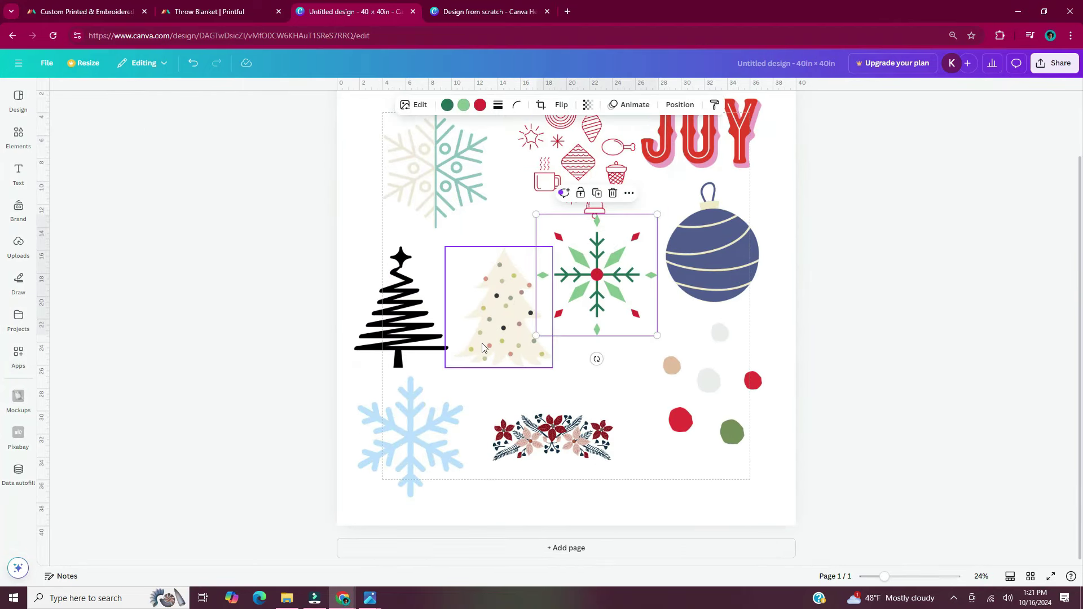
Leave the related recommendations and search for "christmas outline" graphics.
click(551, 341)
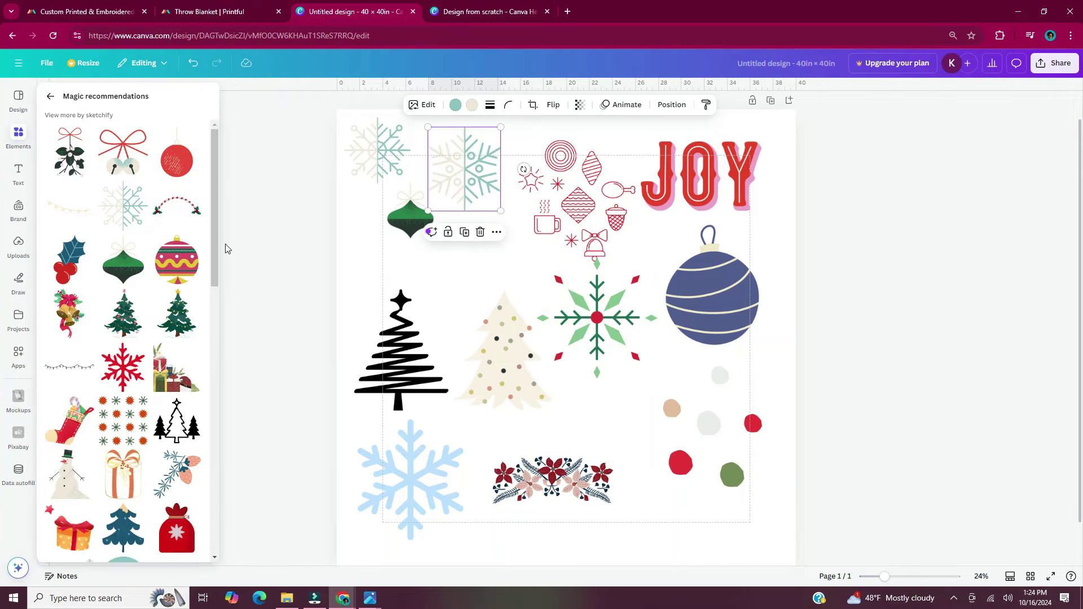
scroll(198, 333, down, 15)
click(50, 96)
click(97, 100)
text(christmas outline)
key(Return)
click(82, 124)
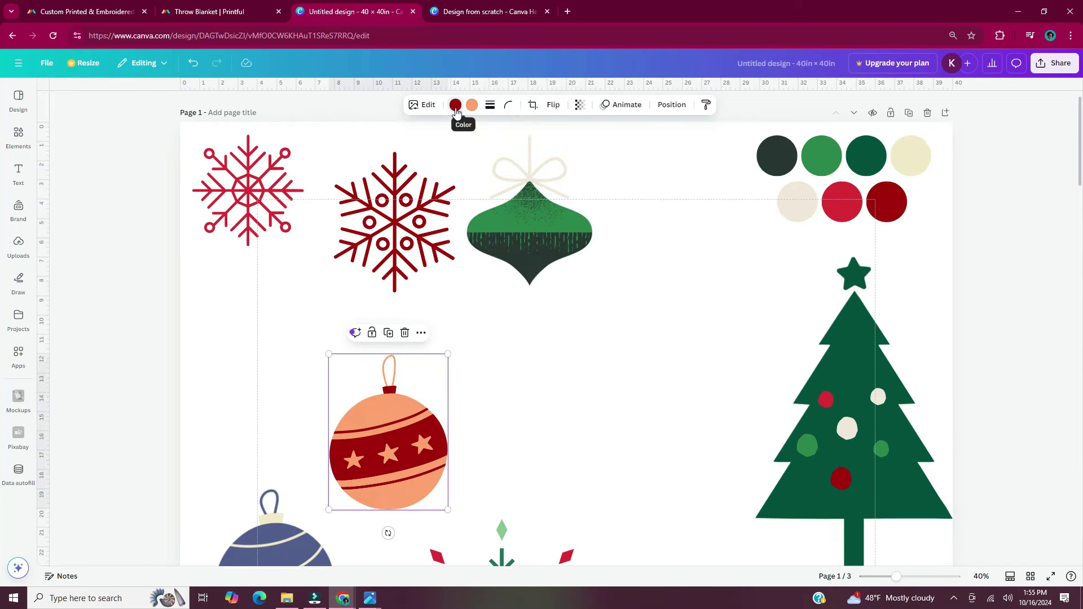
Recolor the star-banded bauble and its copy in greens from the document colors.
click(471, 103)
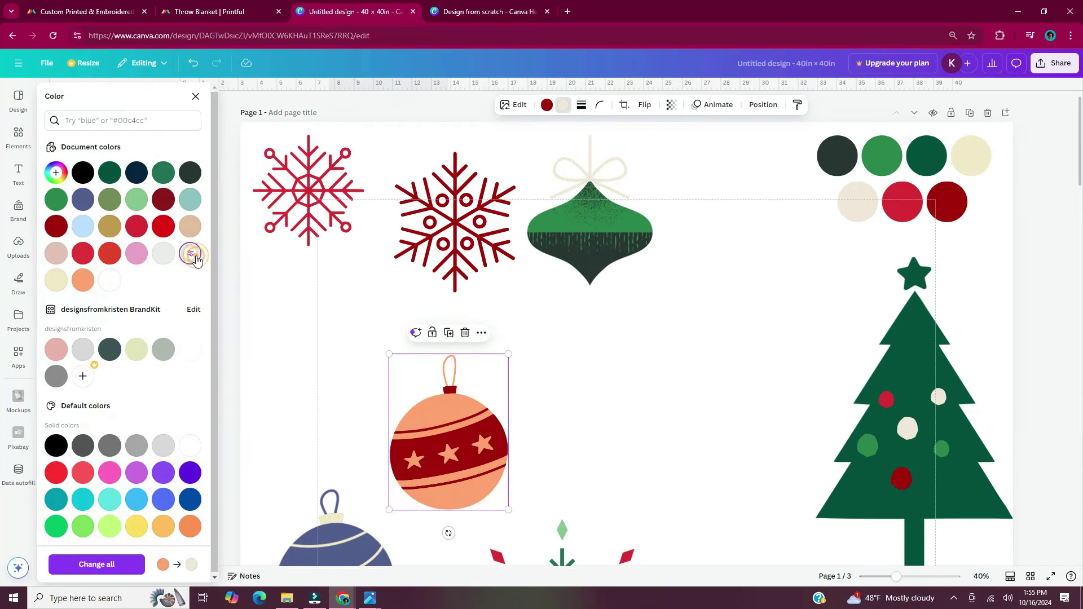
click(57, 201)
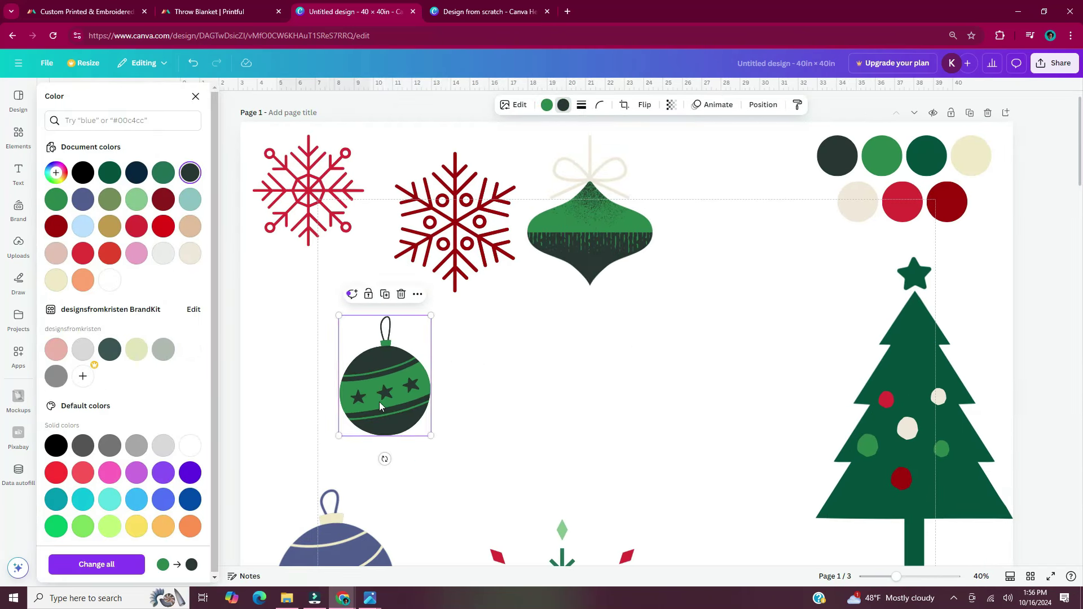
click(545, 105)
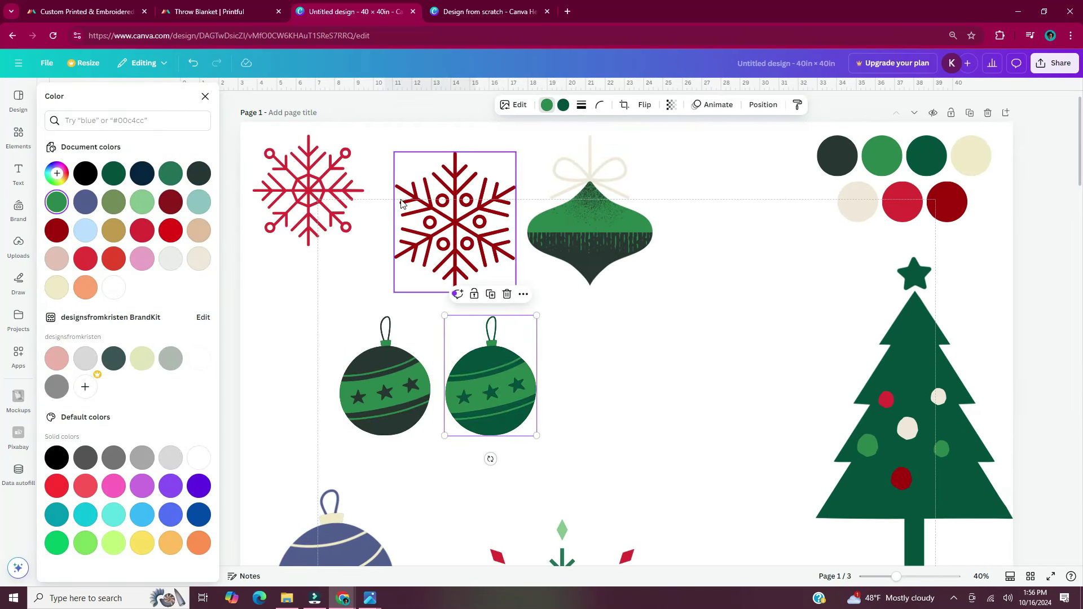
click(192, 174)
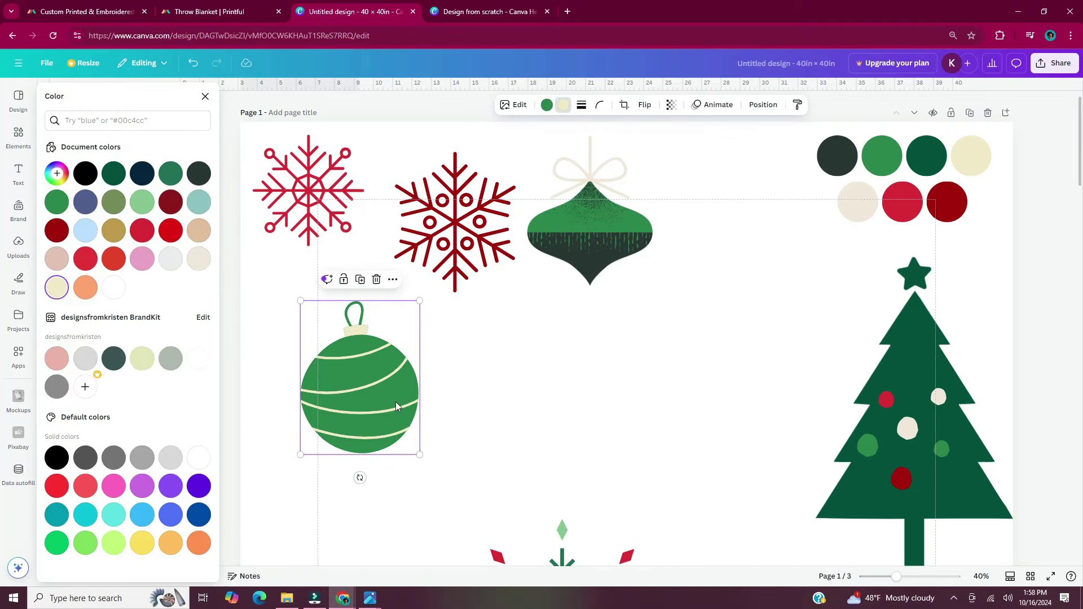
Duplicate the striped bauble and make a copy dark red #a20b0a, and recolor the pointed ornament's copy in reds.
key(ctrl+d)
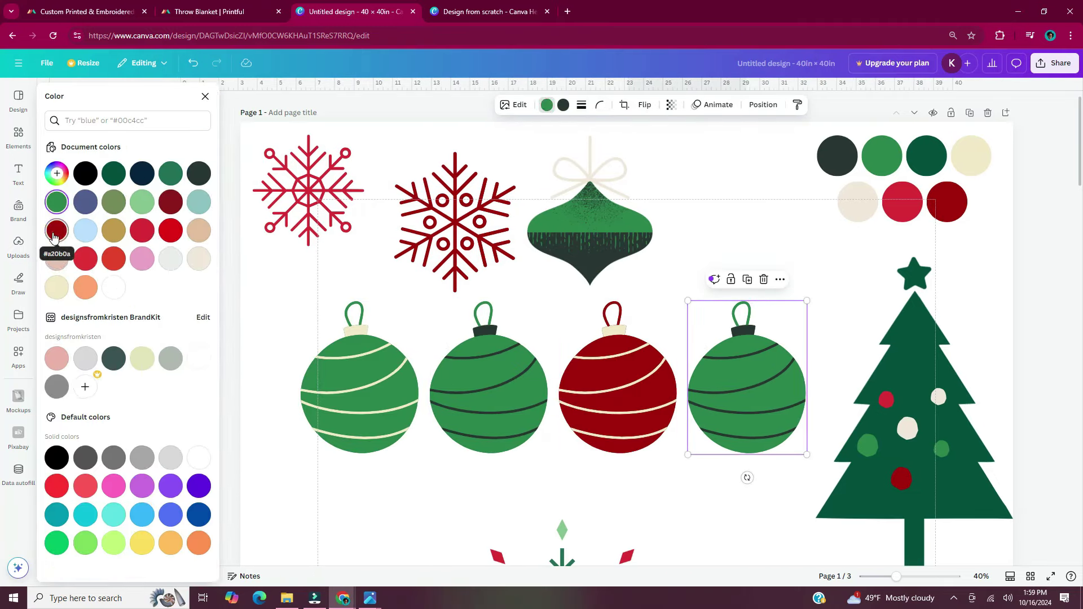
click(56, 226)
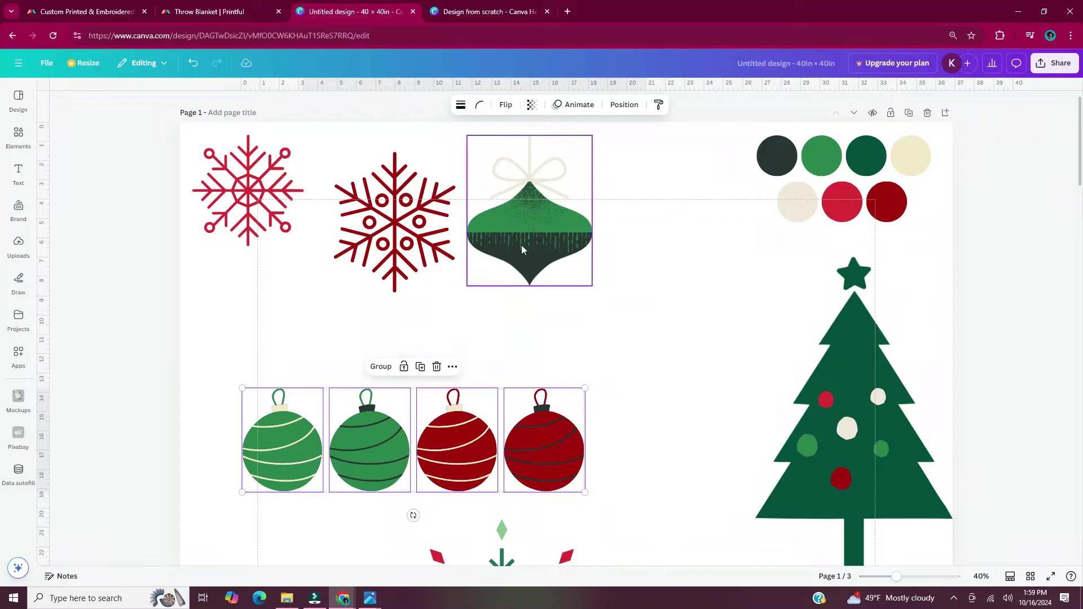
scroll(303, 338, down, 2)
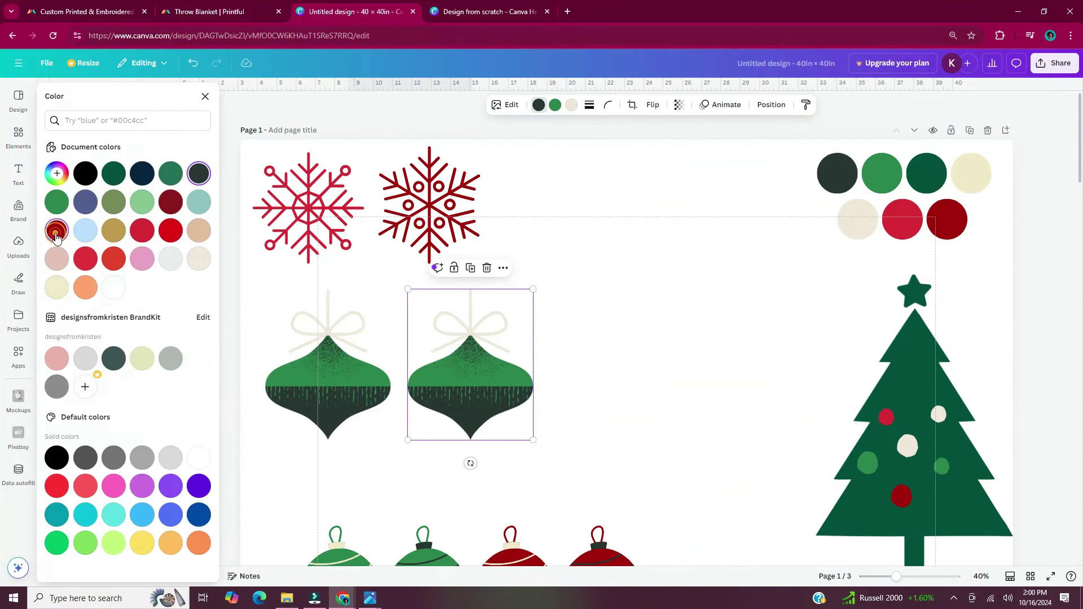
click(160, 197)
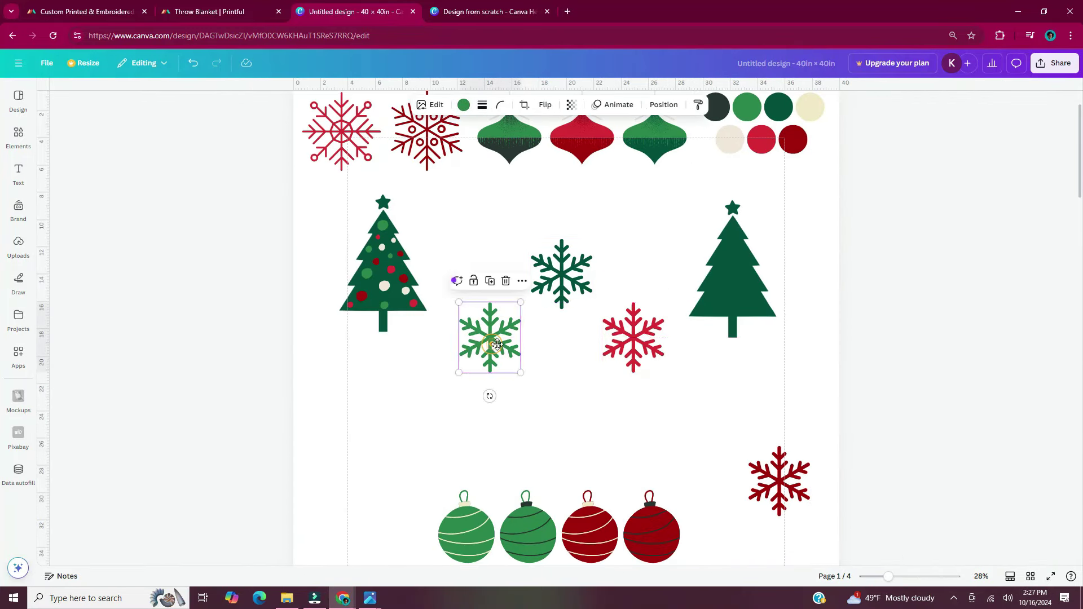
Arrange the snowflakes between the two trees, and move the trees and snowflakes down together, centered under the red ornament.
click(530, 405)
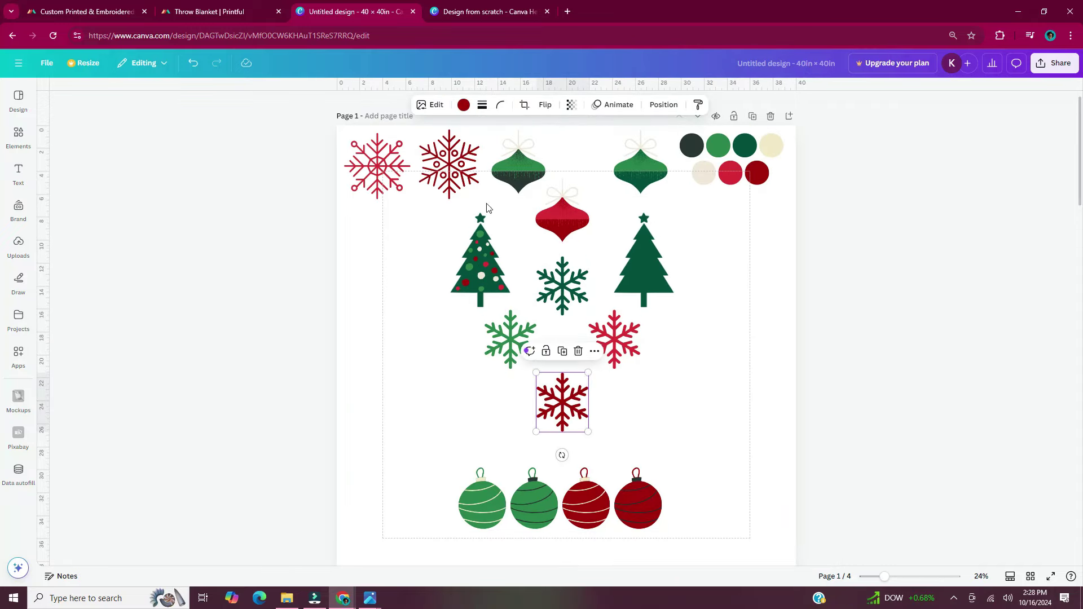
right_click(609, 310)
key(Escape)
drag(566, 370, 565, 367)
right_click(621, 307)
click(653, 498)
drag(562, 325, 568, 320)
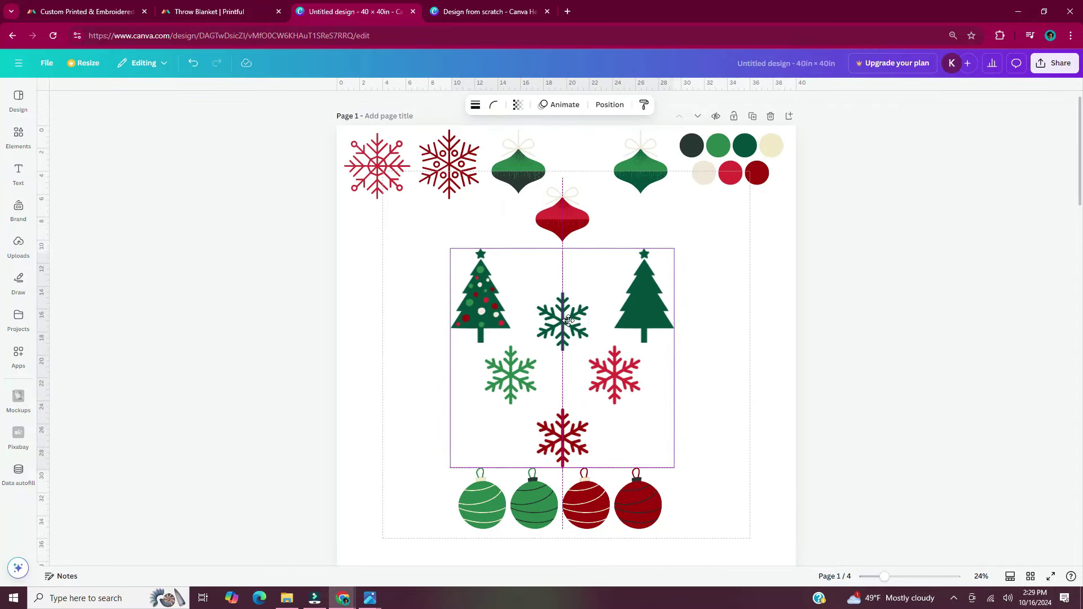
right_click(599, 310)
click(562, 438)
click(510, 375)
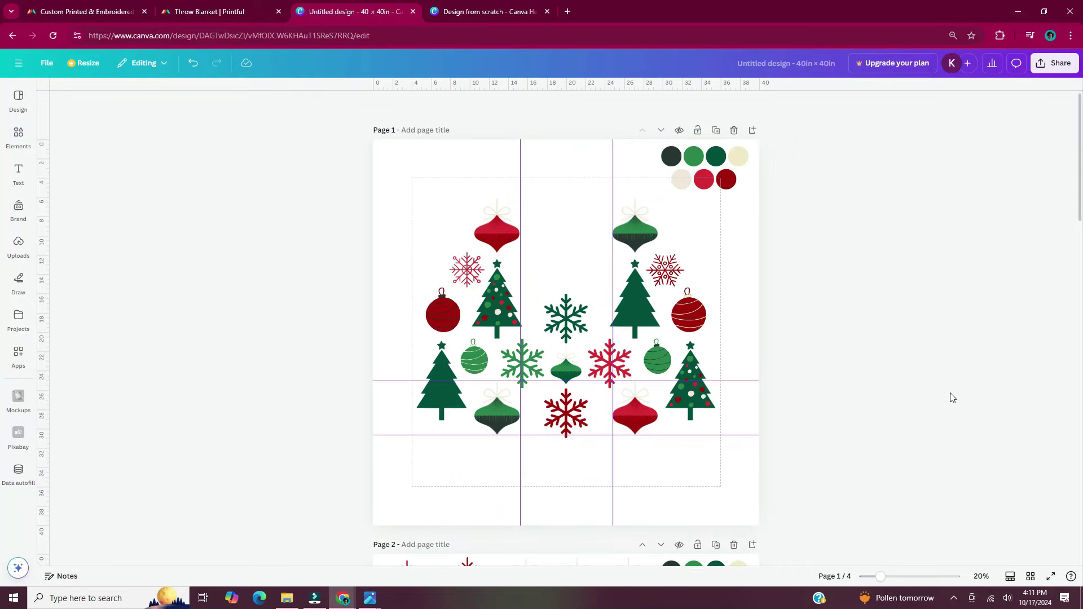
Duplicate the green and crimson snowflakes together, scale the copies down and place them between the two top ornaments.
scroll(935, 385, up, 2)
click(628, 373)
shift+click(507, 374)
key(ctrl+d)
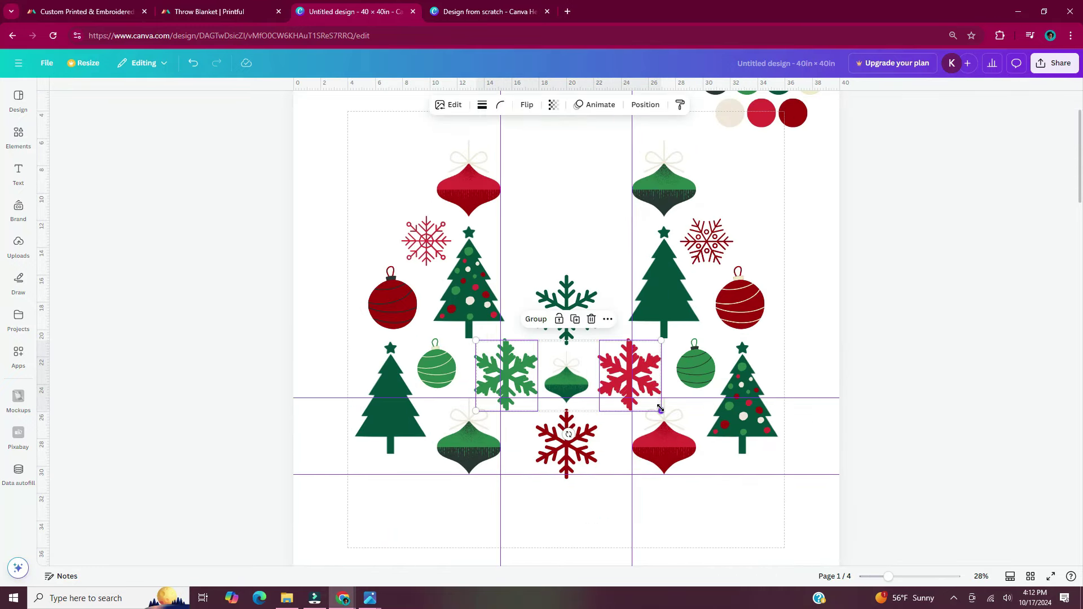
drag(658, 409, 595, 385)
drag(575, 361, 608, 217)
Place smaller copies of the two dark red baubles between the upper trees, below the small snowflakes.
click(740, 308)
shift+click(376, 312)
drag(629, 312, 526, 276)
click(758, 516)
drag(430, 518, 617, 271)
click(706, 534)
Nudge the two small snowflakes slightly upward together.
click(526, 217)
shift+click(607, 217)
drag(607, 217, 606, 211)
Move the two small dark red baubles inward and slightly up toward the page's center line.
click(602, 279)
shift+click(516, 272)
click(612, 330)
drag(516, 272, 525, 262)
drag(606, 263, 596, 263)
click(739, 304)
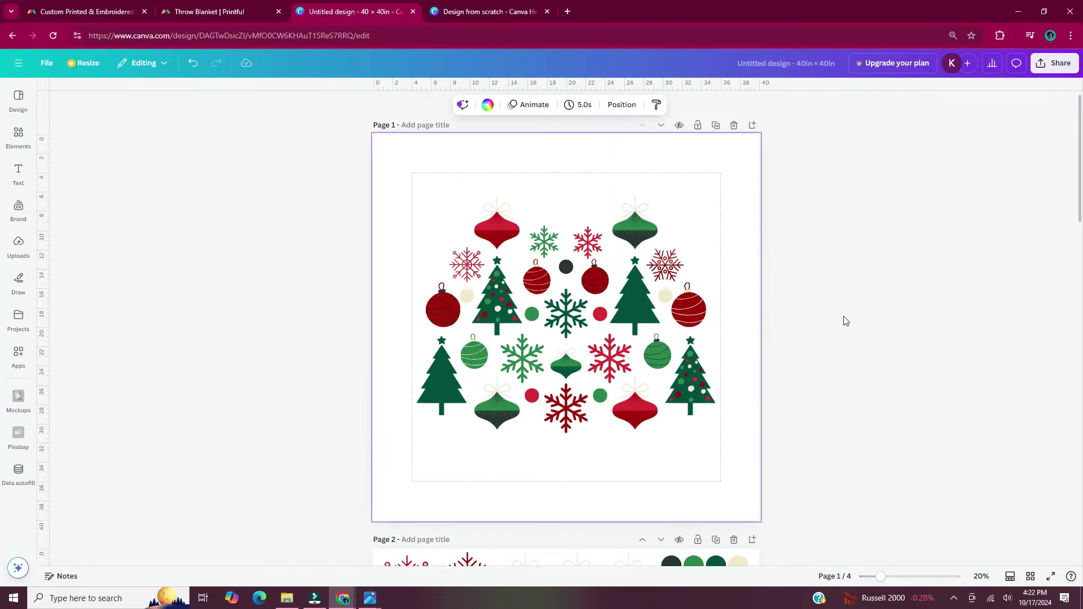
Shift the small dark red baubles with the dark dot, and the two small snowflakes above them, slightly upward.
drag(523, 197, 611, 288)
drag(566, 267, 566, 263)
click(766, 320)
drag(525, 206, 606, 249)
drag(588, 238, 588, 234)
click(787, 353)
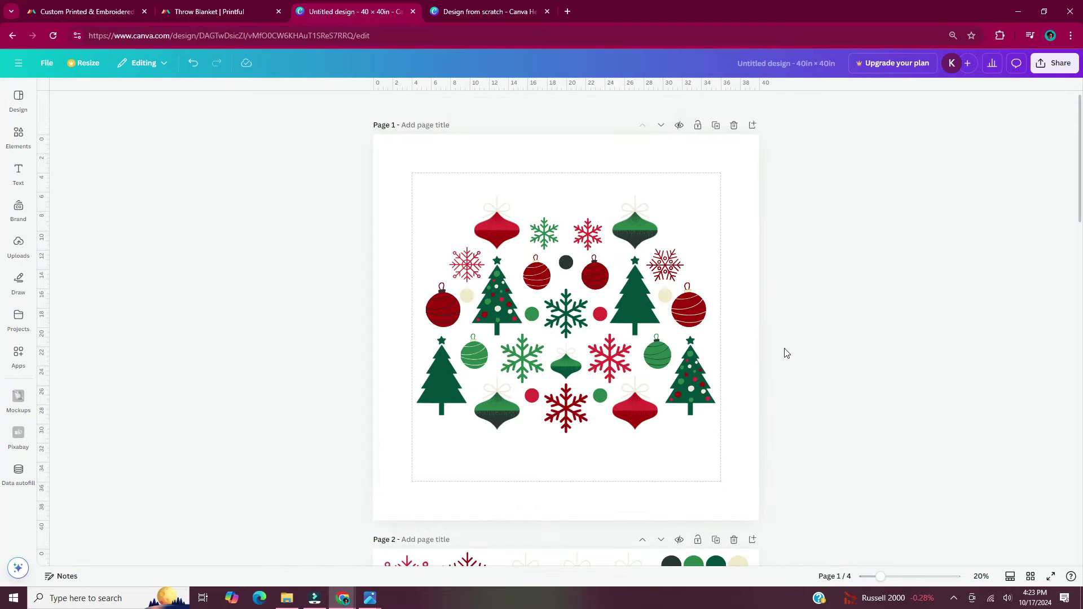
Select every element on page 1 and group them into one motif.
click(474, 355)
shift+click(657, 355)
click(684, 169)
key(ctrl+a)
click(544, 178)
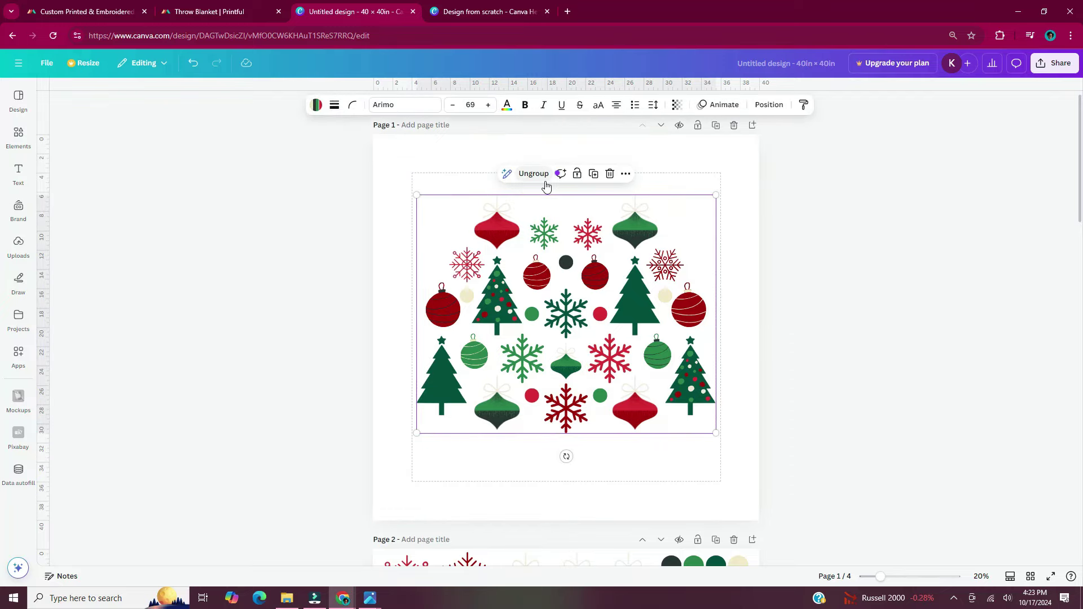
drag(666, 344, 442, 162)
key(ctrl+d)
key(Delete)
Scale the grouped motif down slightly and try a copy of it at the page's upper-left corner.
double_click(690, 402)
drag(716, 446, 695, 429)
drag(555, 341, 382, 176)
key(ctrl+d)
key(Delete)
Scale the motif down a little more and duplicate it toward the page's corners to build the repeating pattern.
click(621, 366)
drag(705, 437, 697, 432)
drag(621, 366, 718, 478)
click(651, 458)
click(632, 360)
key(ctrl+d)
key(ctrl+d)
key(ctrl+d)
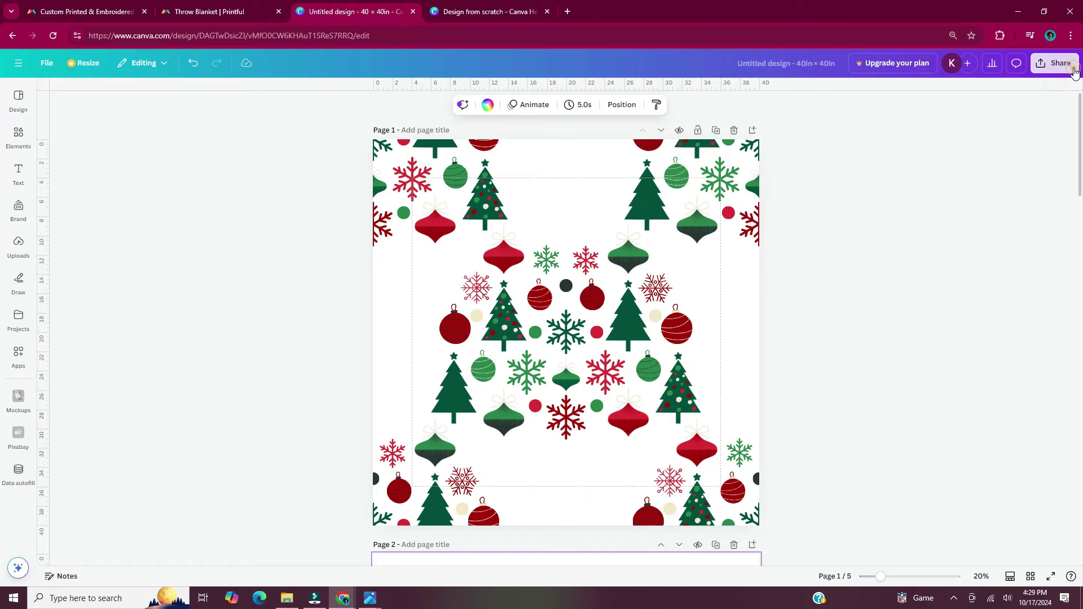
Download only page 1 of the design as an image file.
click(1074, 69)
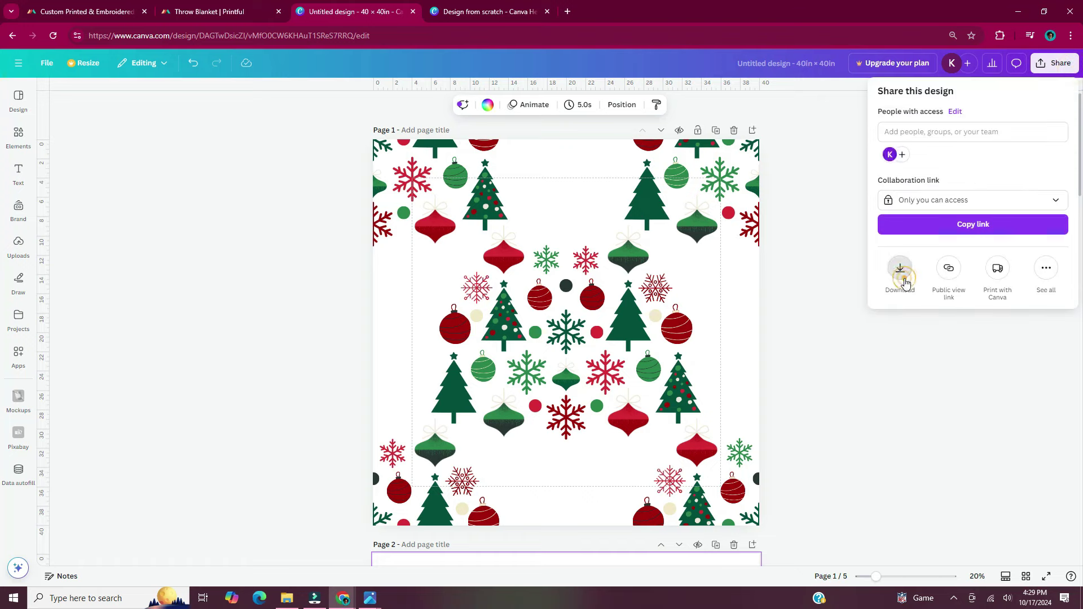
click(905, 280)
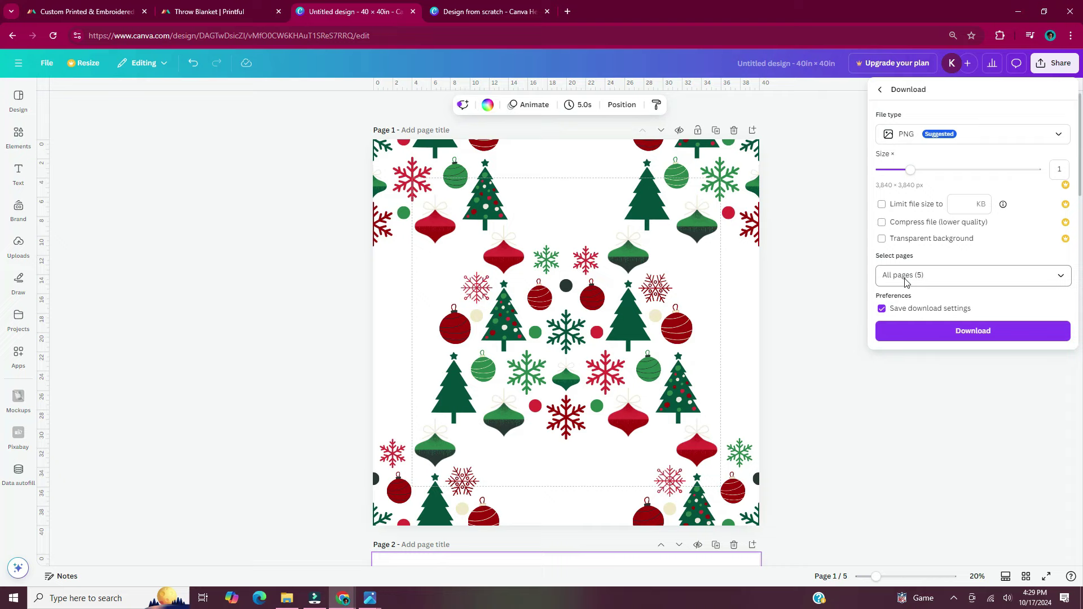
click(1016, 141)
click(1032, 201)
click(1058, 277)
click(1052, 306)
click(1052, 330)
click(973, 435)
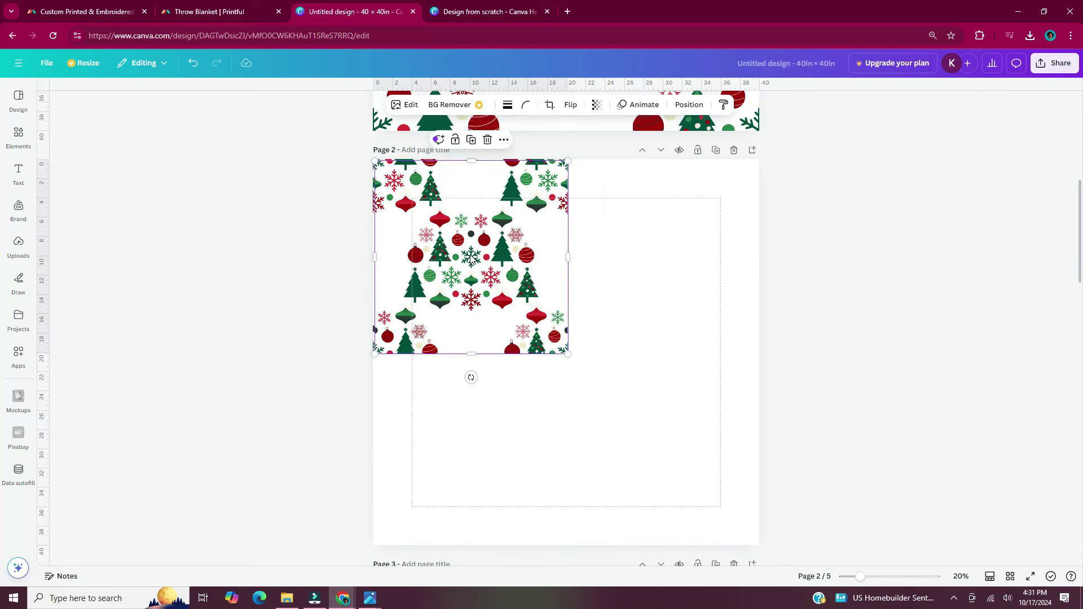
Place a copy of the downloaded pattern image in the lower-left quarter of page 2.
drag(681, 439, 480, 437)
click(819, 347)
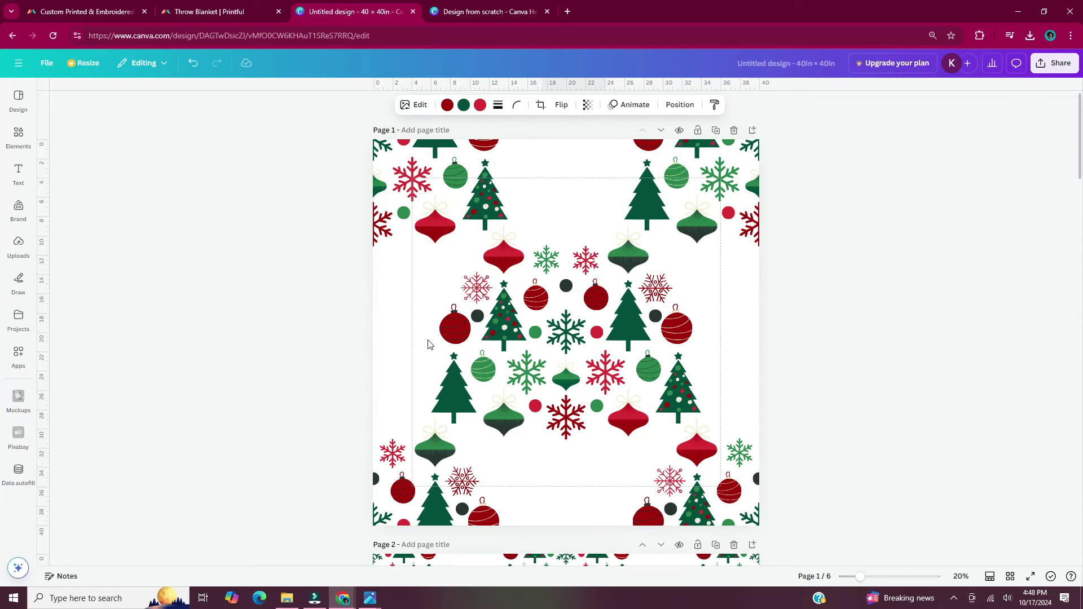
Place a red-and-green starburst snowflake in the page's top-centre gap and a matching copy in the bottom-centre gap.
drag(566, 188, 566, 189)
drag(634, 141, 612, 150)
drag(562, 201, 566, 475)
key(ctrl+d)
drag(617, 527, 596, 506)
drag(555, 460, 568, 184)
click(584, 228)
key(Delete)
click(567, 484)
key(ctrl+d)
click(794, 348)
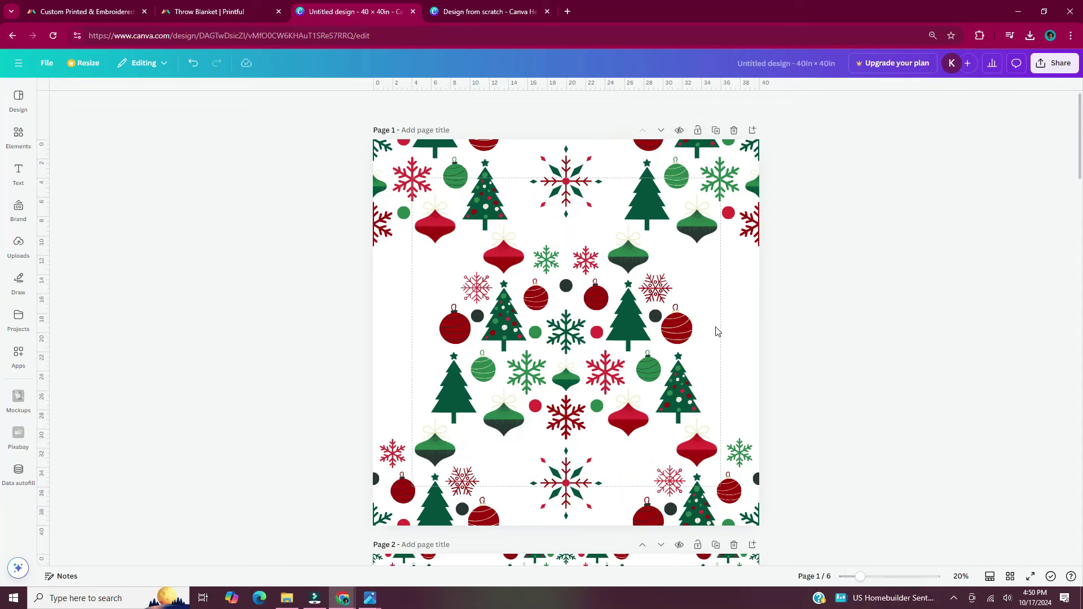
Set page 1's background to the solid cream colour #FFF7E8.
click(502, 145)
click(488, 104)
click(189, 255)
click(188, 261)
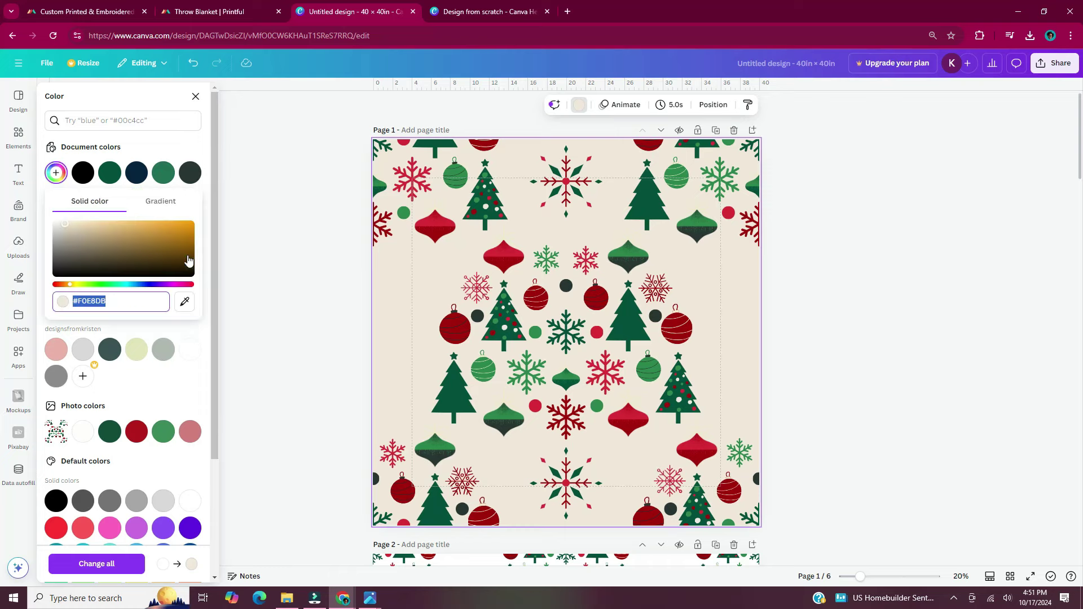
text(#FFF7E8)
click(865, 349)
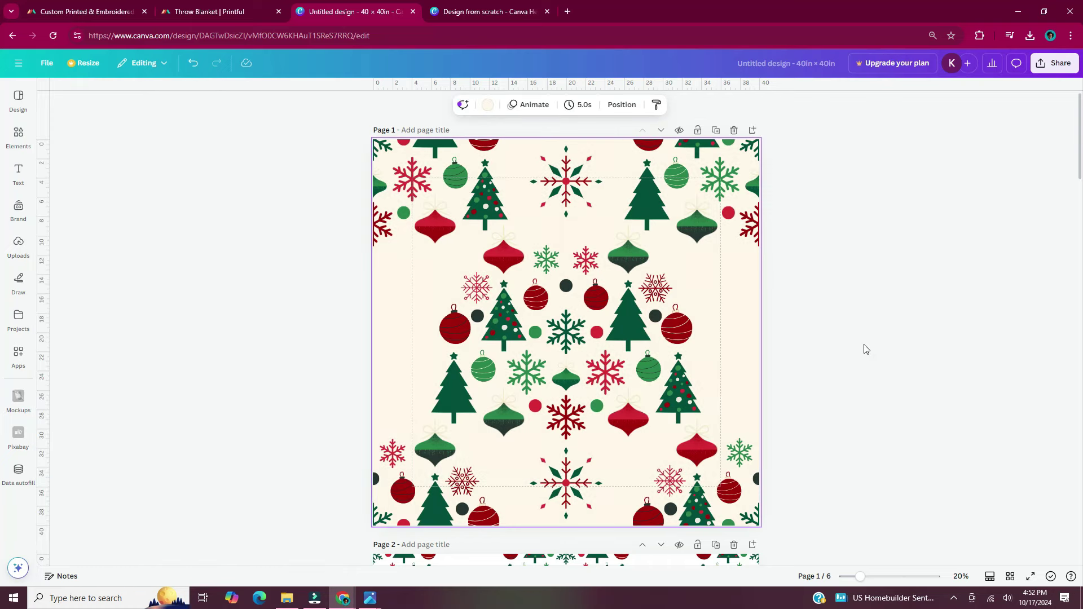
Add large dark-red and bright-red snowflakes to the side gaps of page 1, with a bright-red copy on each upper side.
scroll(864, 345, down, 15)
drag(473, 197, 726, 389)
scroll(796, 262, up, 13)
scroll(795, 262, up, 2)
key(ctrl+v)
click(735, 350)
drag(399, 269, 396, 266)
drag(726, 389, 727, 390)
click(776, 437)
click(406, 268)
alt+drag(406, 269, 730, 270)
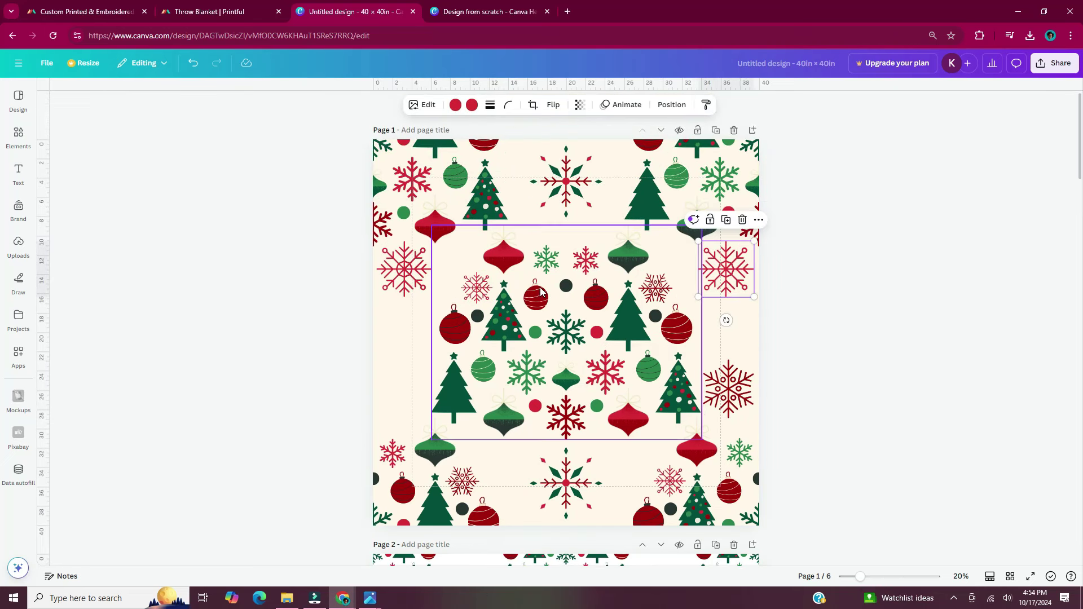
Move the dark-red snowflake to the upper-left side gap in place of the bright-red one, and delete the displaced snowflake.
drag(404, 269, 406, 412)
drag(732, 396, 407, 278)
click(402, 420)
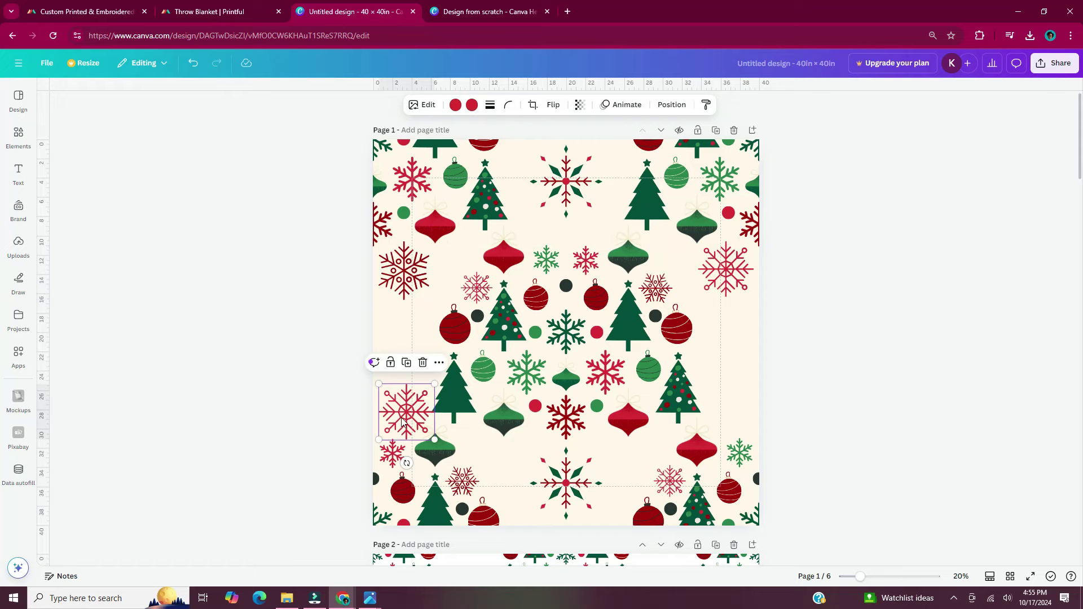
key(Delete)
Duplicate the two upper side snowflakes into the lower side gaps, with bright red on the page's left and dark red on the right.
click(404, 271)
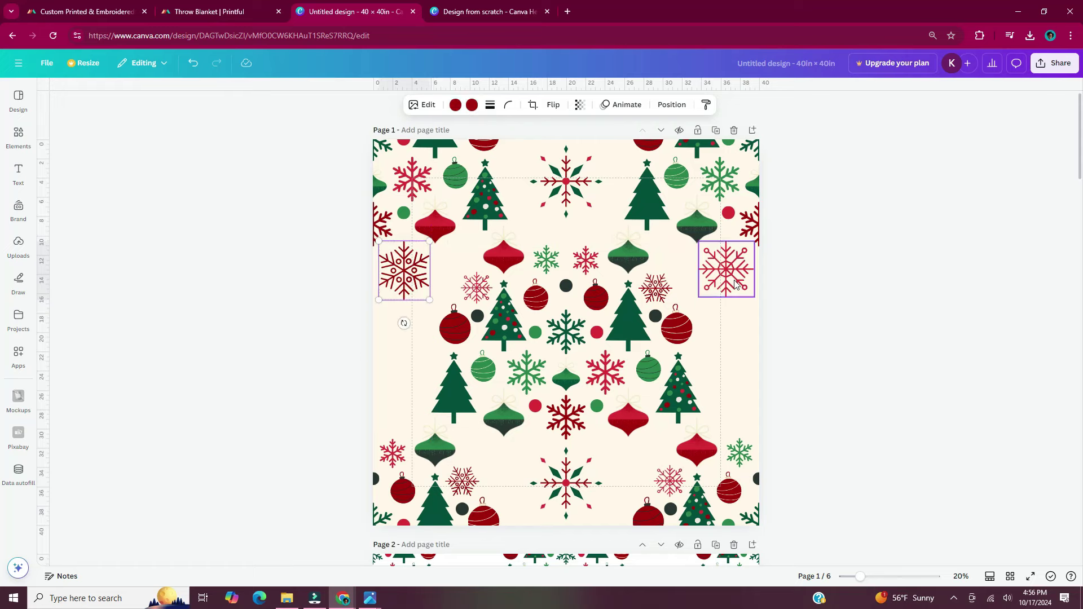
shift+click(726, 270)
alt+drag(726, 269, 726, 404)
drag(565, 456, 565, 384)
click(355, 395)
click(396, 407)
shift+click(727, 403)
drag(755, 431, 731, 397)
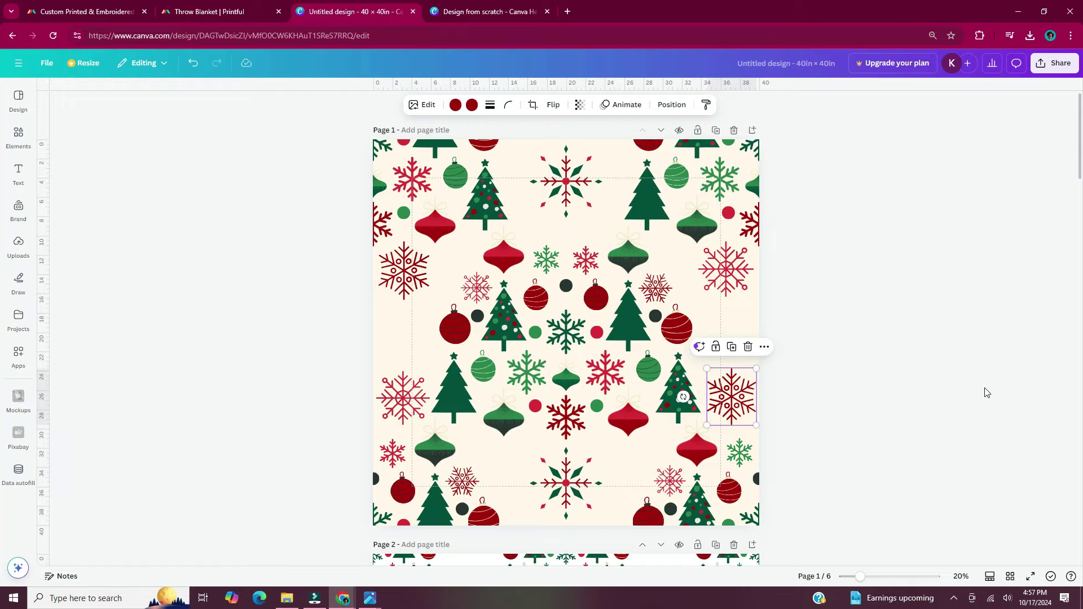
click(852, 428)
Place a copy of the bottom-centre starburst snowflake between the two snowflakes at the page's left edge and duplicate it again.
click(566, 483)
key(ctrl+d)
drag(605, 523, 404, 333)
key(ctrl+d)
click(297, 373)
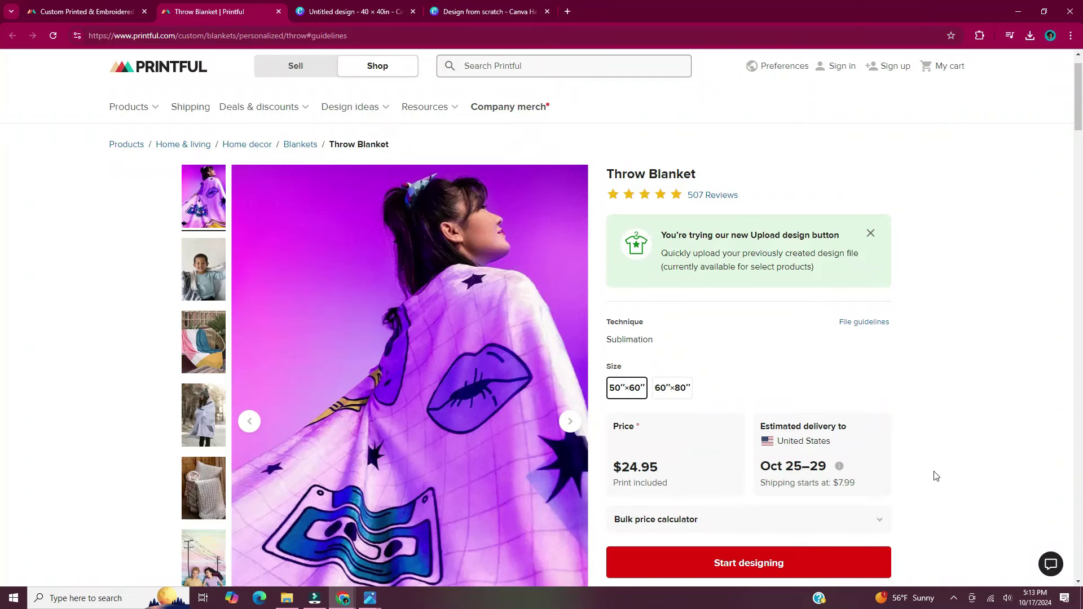
Start designing the 50″×60″ throw blanket on Printful and upload the pattern file Untitled-design-(33).png to the file library.
scroll(979, 443, down, 4)
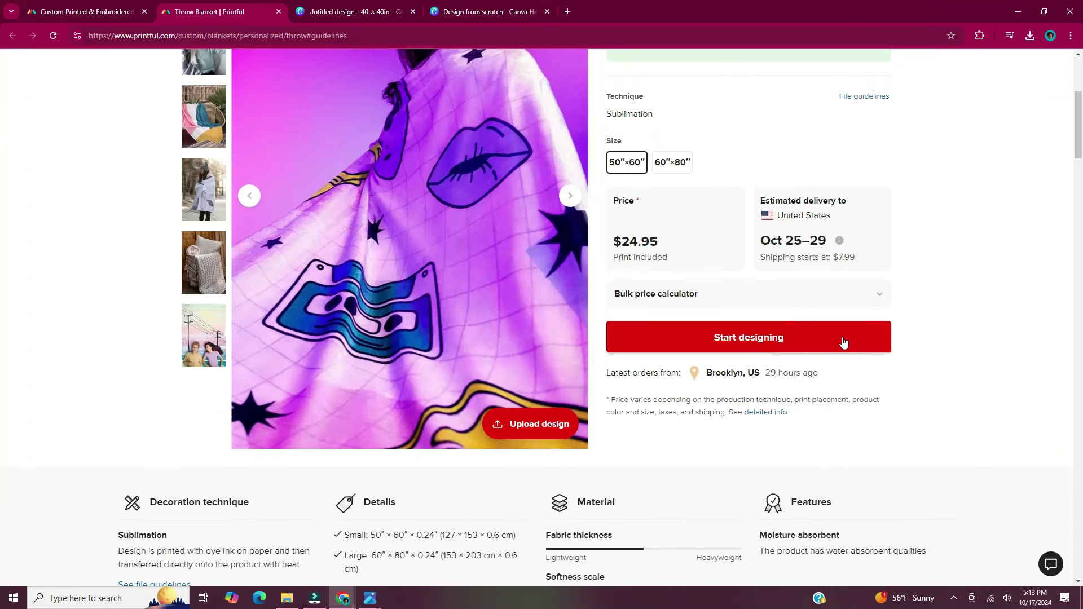
click(842, 340)
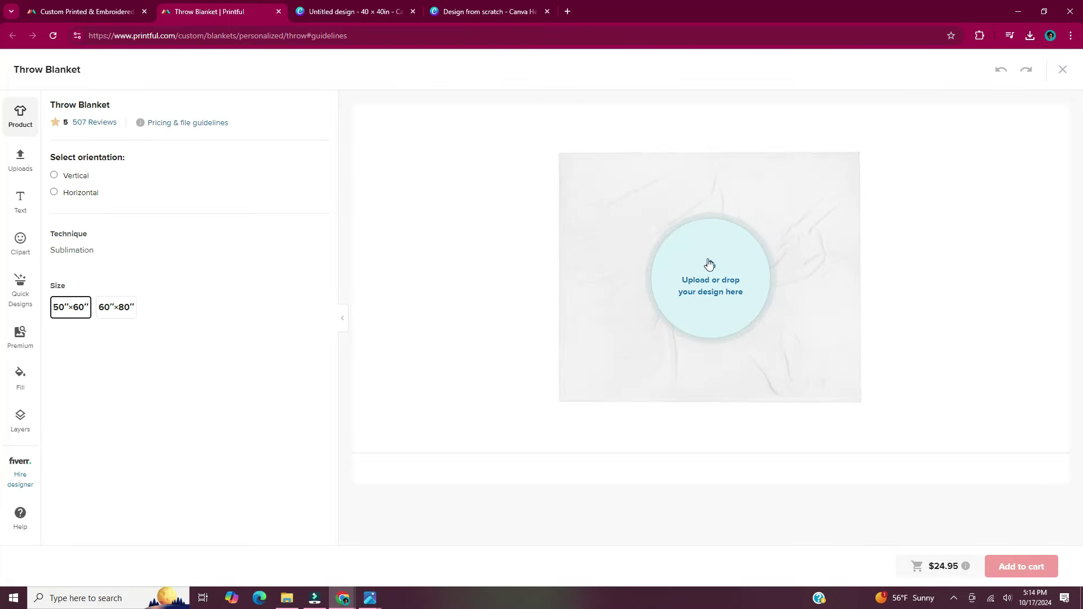
click(731, 309)
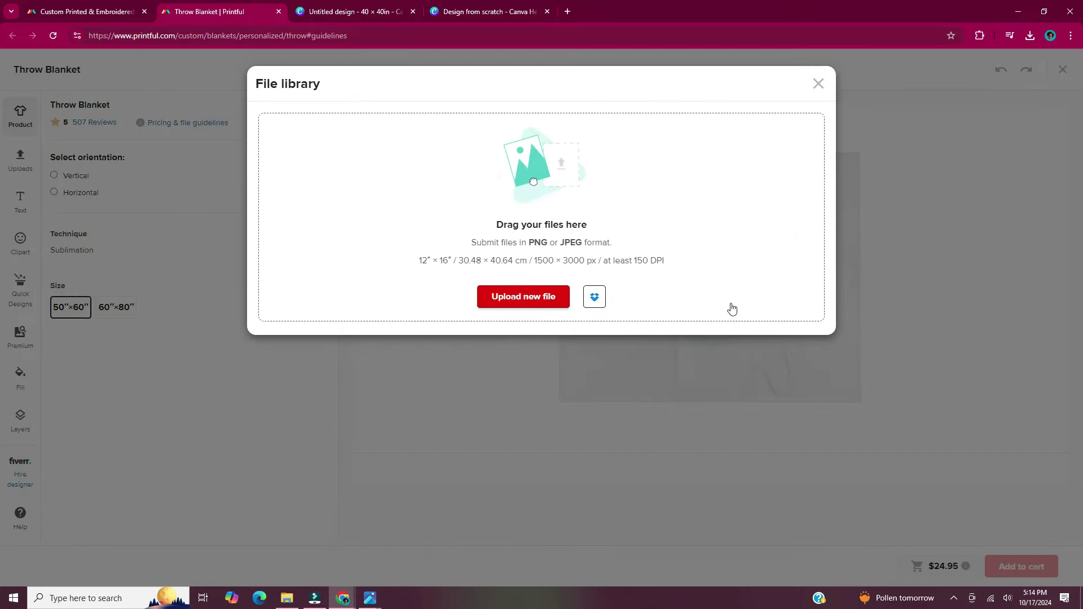
click(542, 305)
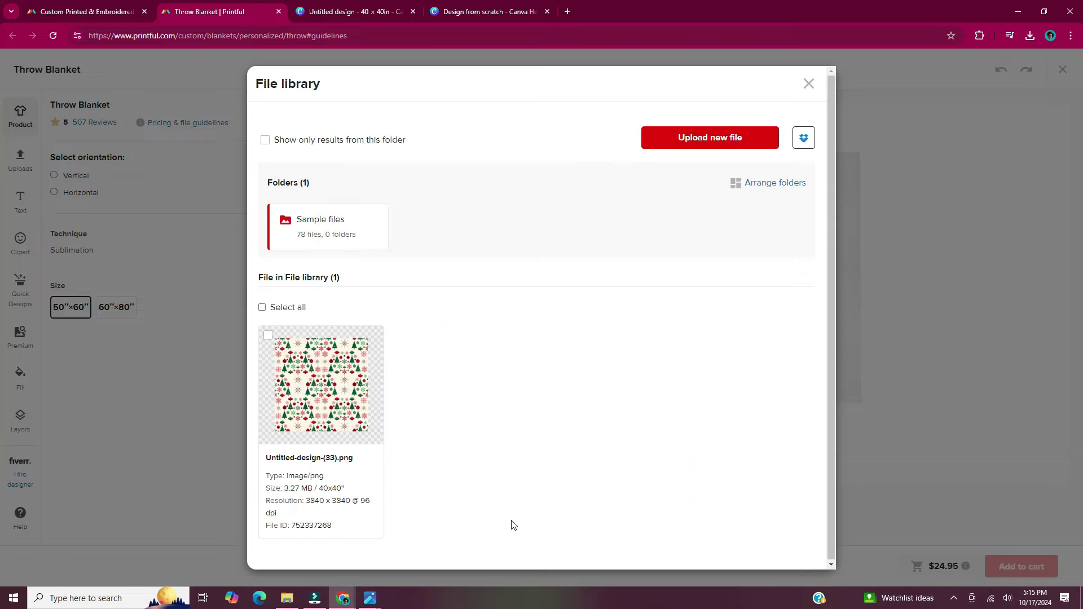
mouse_move(355, 356)
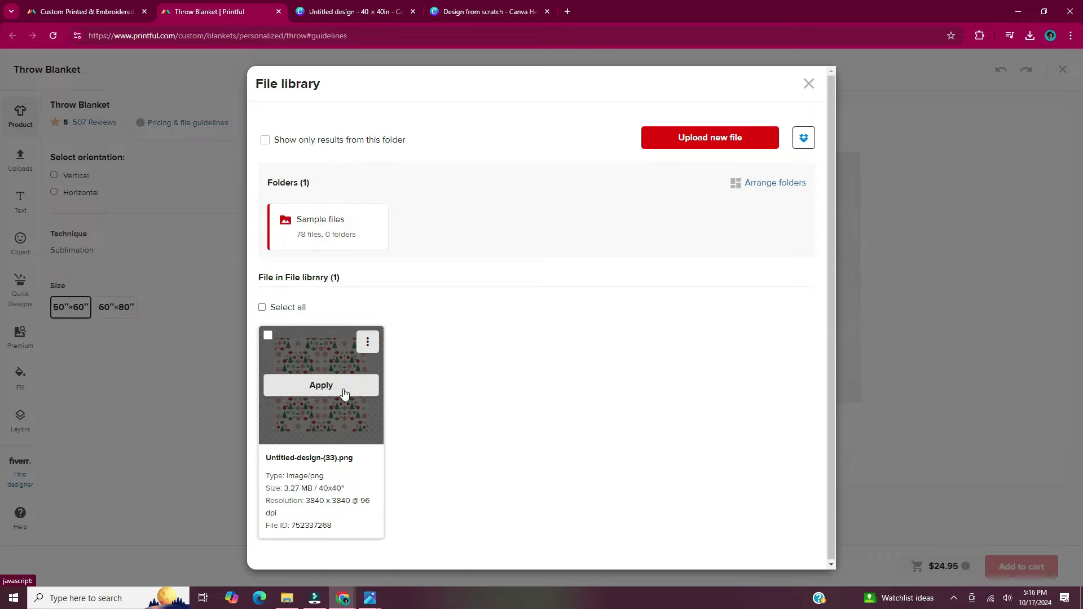